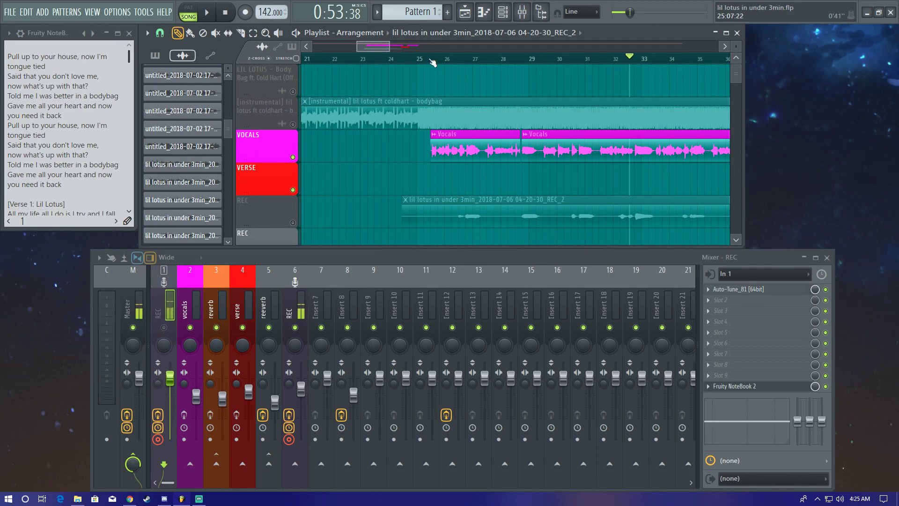
Step: Play the arrangement from bar 25 and delete the REC_2 audio clip from the muted REC track
click(420, 58)
key(space)
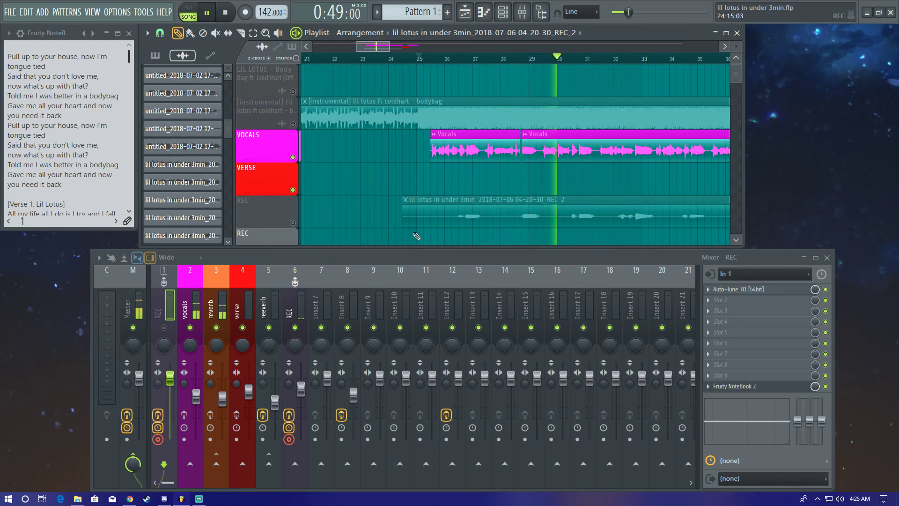
right_click(454, 202)
key(space)
Step: Play the arrangement from bar 41 to listen to the VERSE clip, then stop playback
scroll(421, 209, right, 4)
scroll(422, 206, right, 2)
click(515, 58)
key(space)
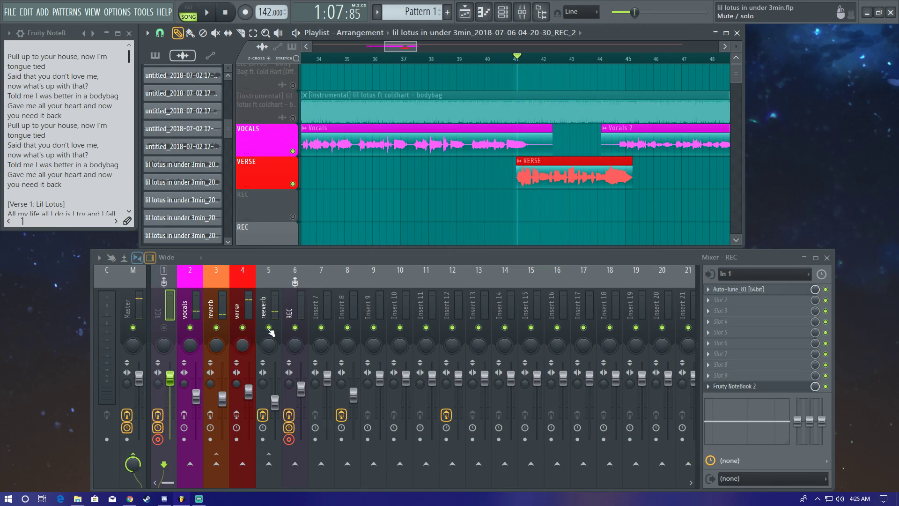
key(space)
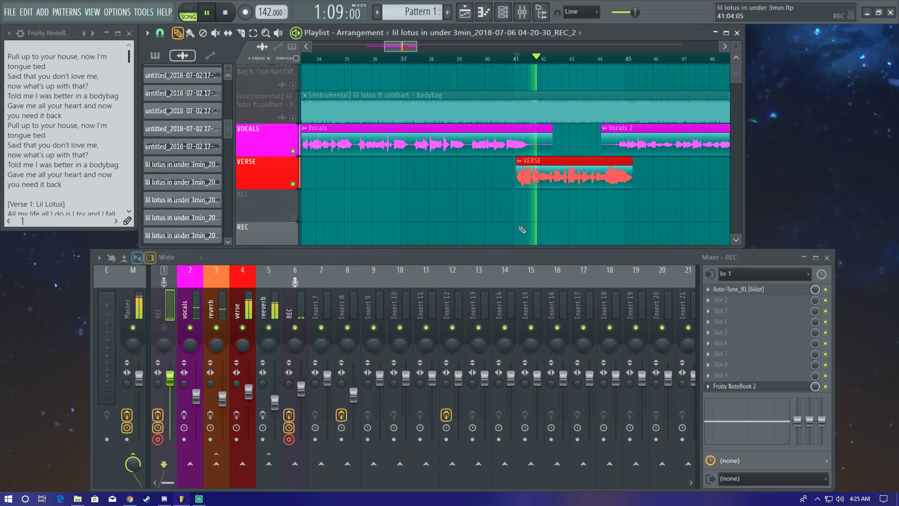
scroll(528, 223, down, 4)
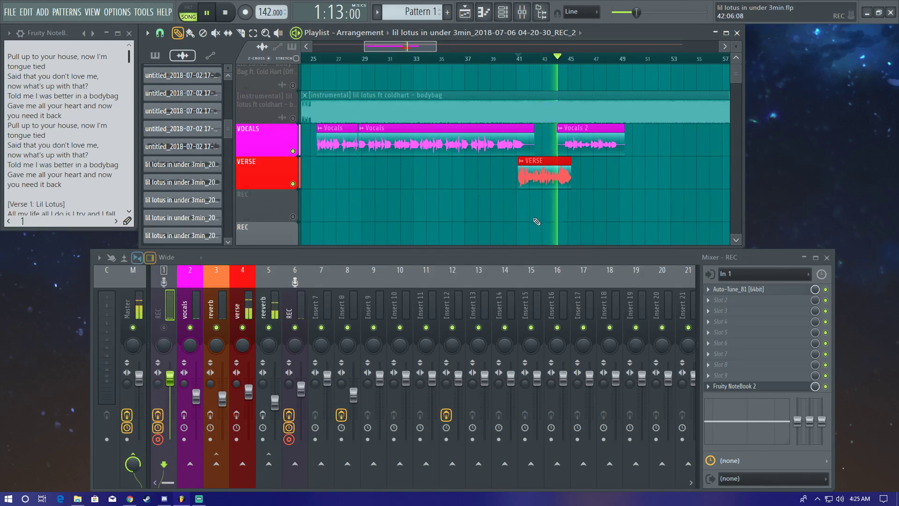
key(space)
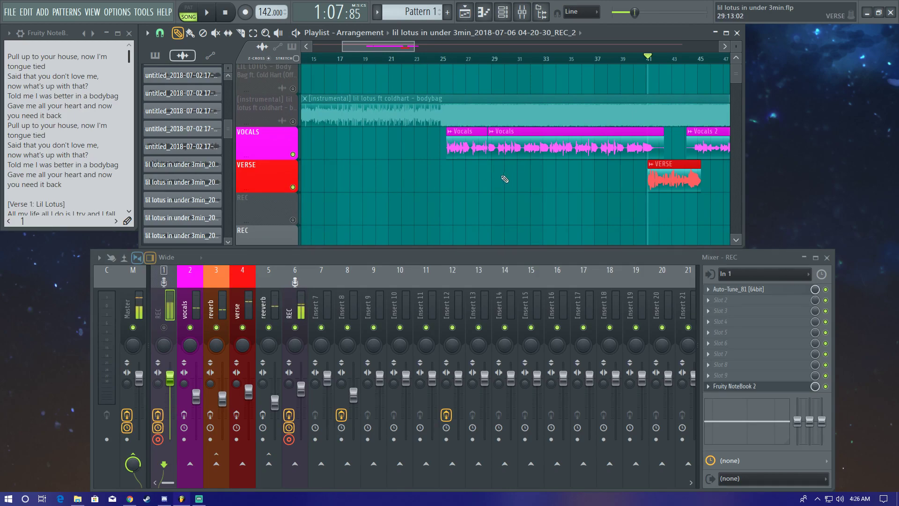
Step: Place the playhead at bar 25 and examine the cutting and Fruity parametric EQ 2 curves in slots 1 and 2 of the vocals mixer track
click(426, 58)
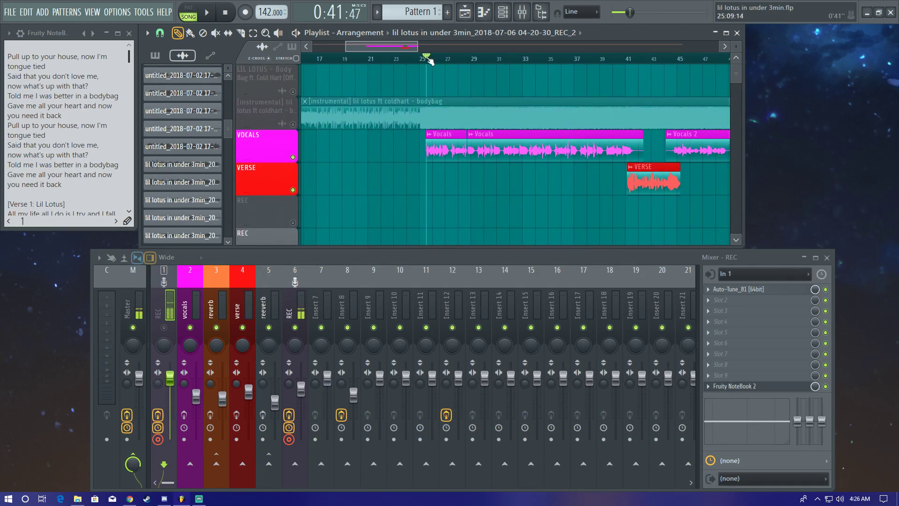
click(185, 304)
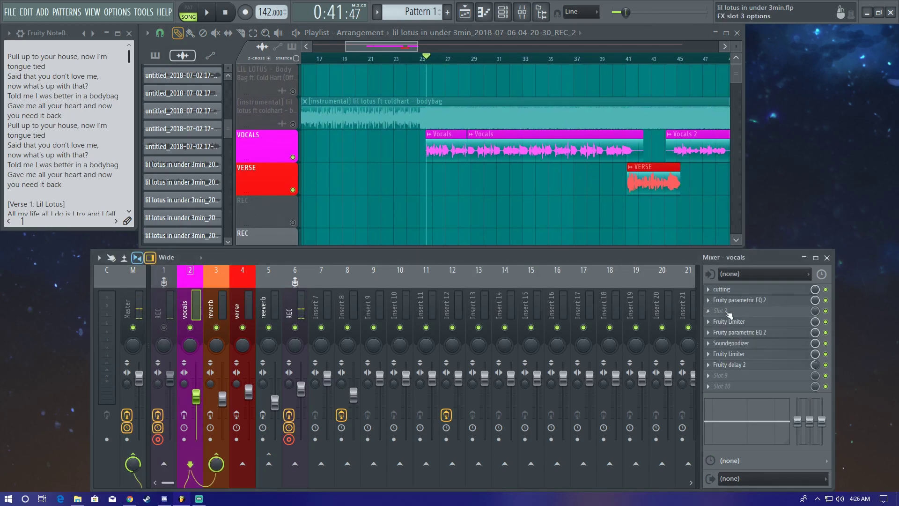
click(735, 291)
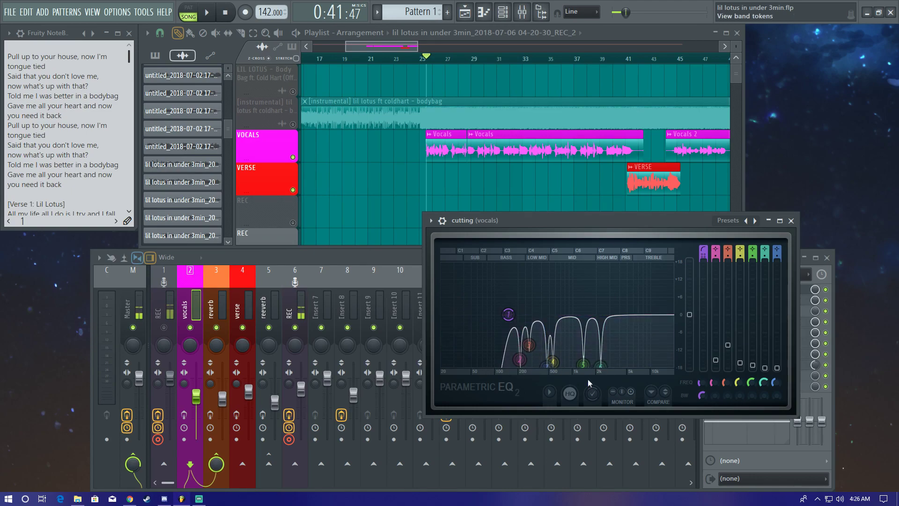
click(791, 221)
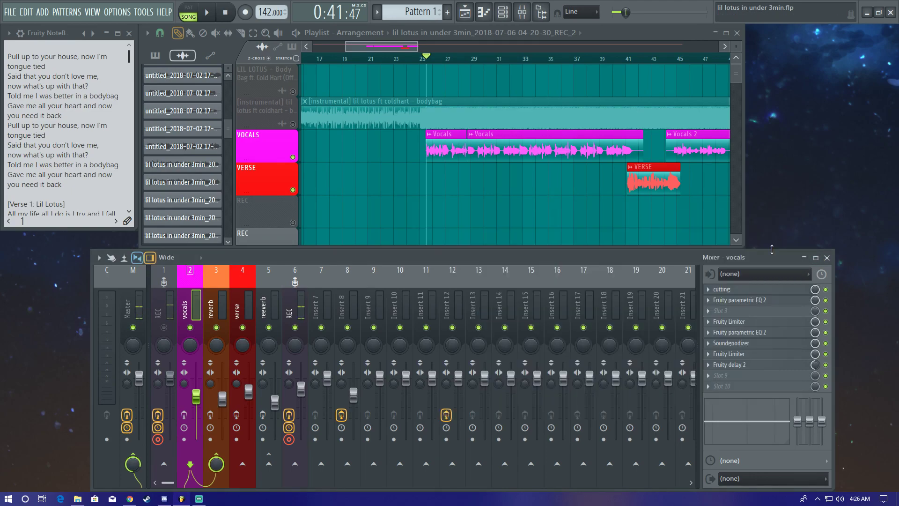
click(743, 302)
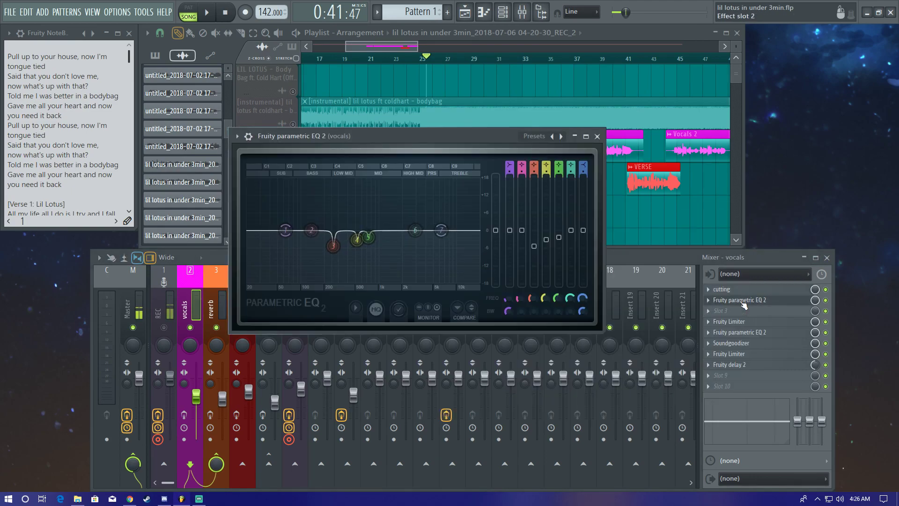
click(598, 135)
Step: Move the Fruity Limiter in slot 4 of the vocals track up to slot 3 and review its compressor settings
drag(740, 323, 738, 312)
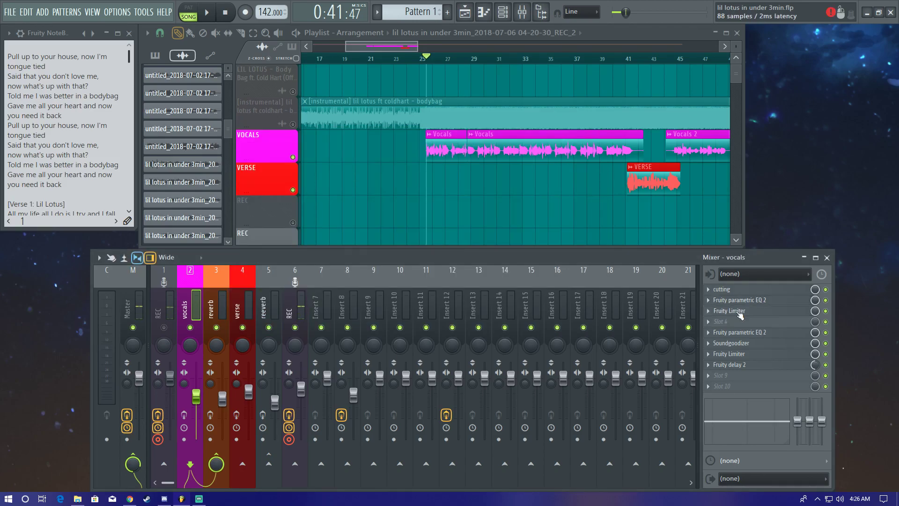
click(730, 311)
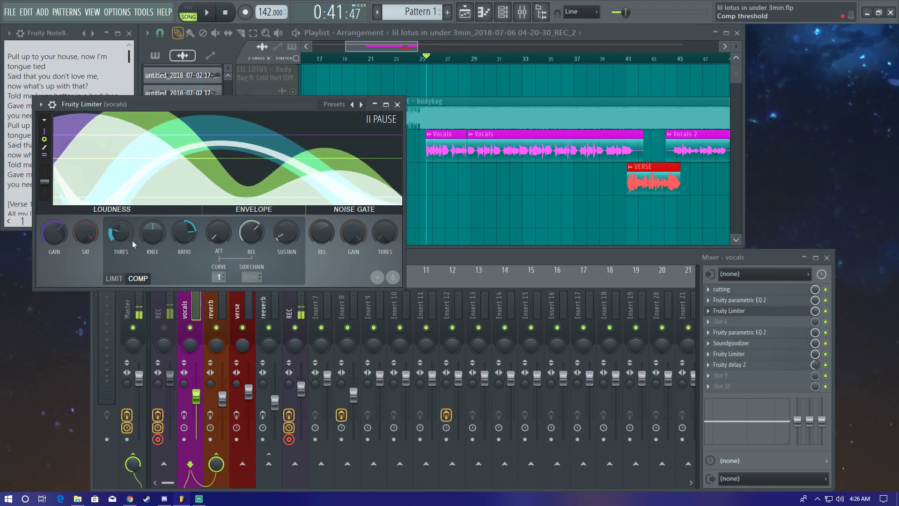
click(397, 105)
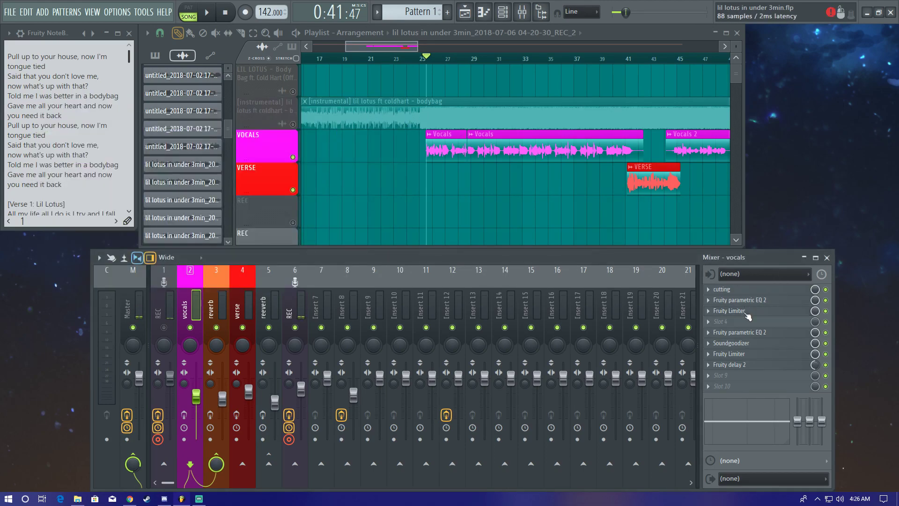
Step: Move the vocals track's second Fruity parametric EQ 2 up to slot 4 and load its Vocal Presence preset
click(746, 332)
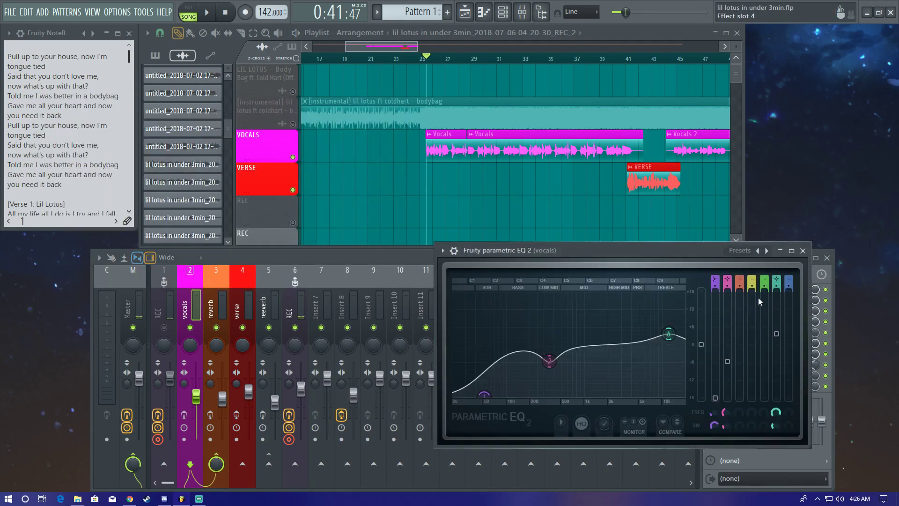
click(766, 251)
right_click(766, 251)
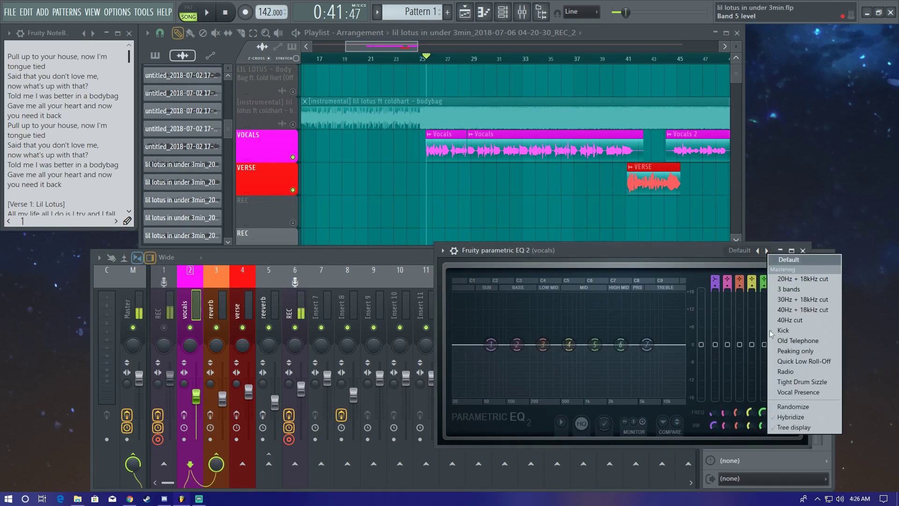
click(795, 392)
click(803, 251)
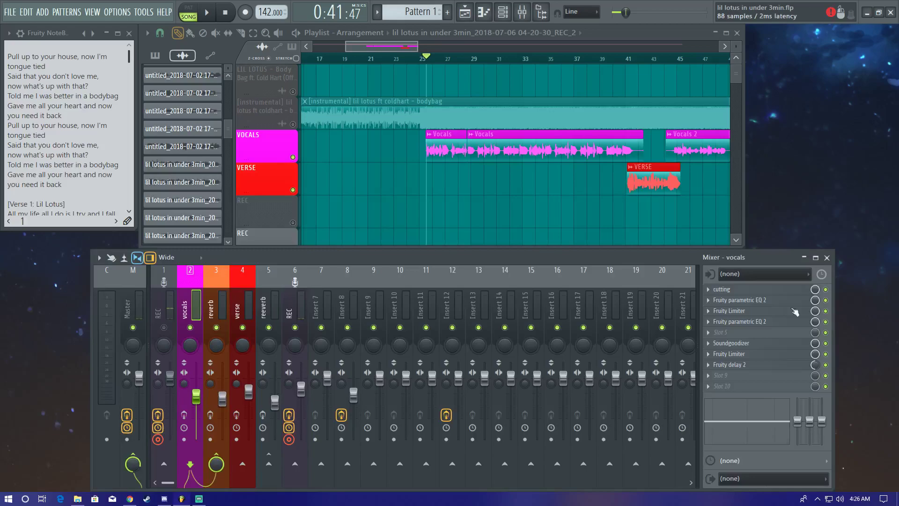
Step: Move Soundgoodizer to slot 5 and the second Fruity Limiter to slot 6 of the vocals track, reviewing the settings of each
click(737, 333)
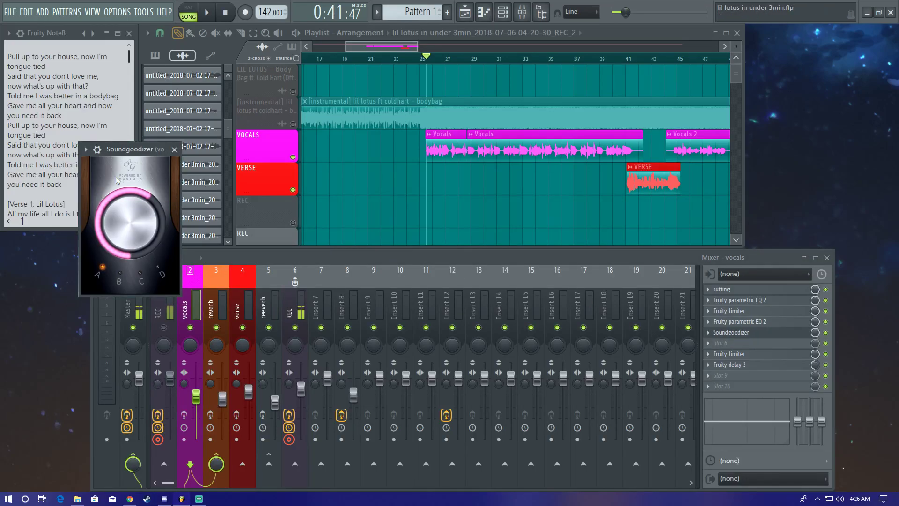
click(174, 149)
click(761, 357)
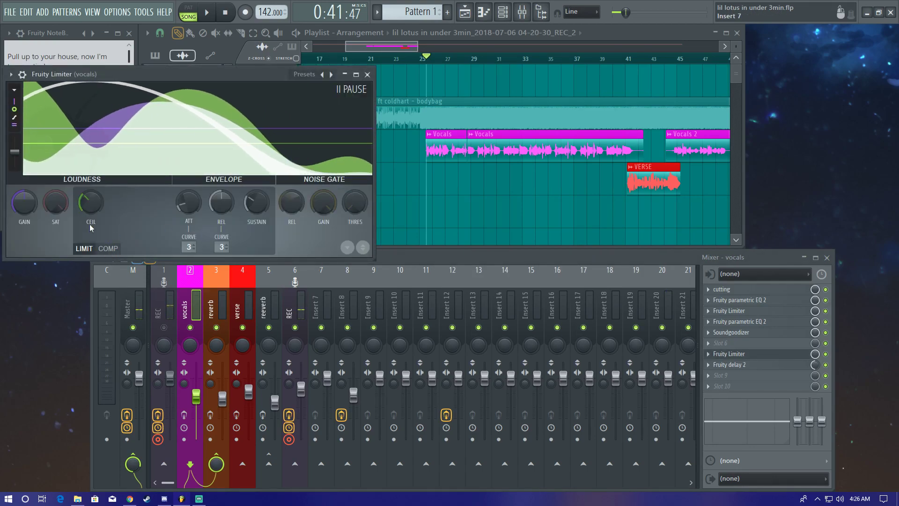
click(367, 74)
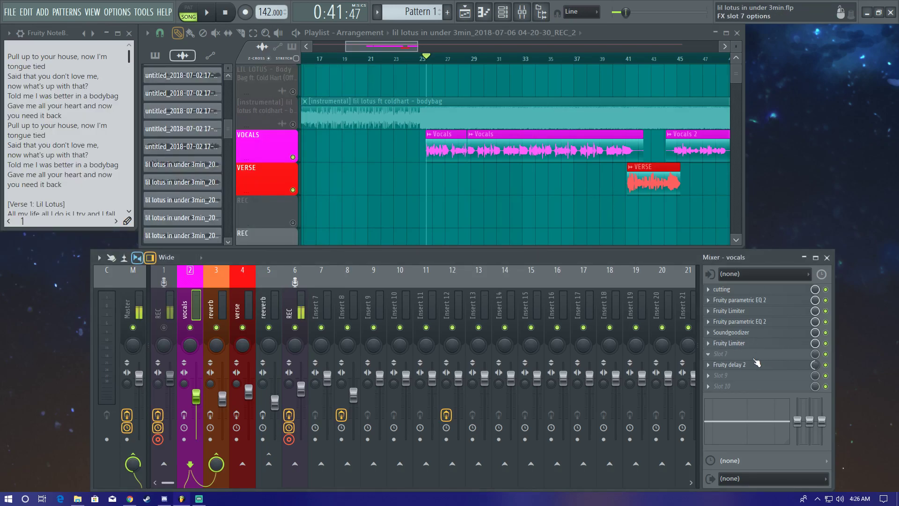
Step: Move Fruity delay 2 up to slot 7 of the vocals track and review its feedback and time settings
drag(748, 370, 749, 356)
click(786, 354)
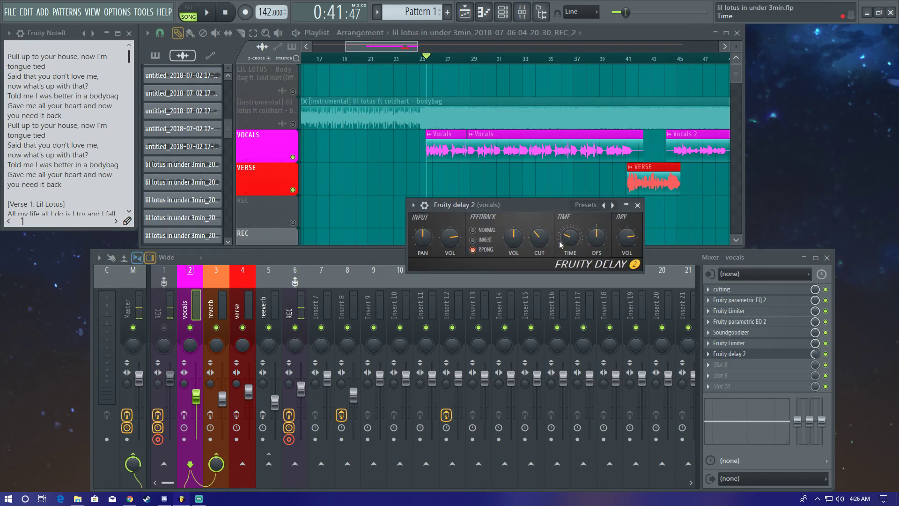
click(637, 205)
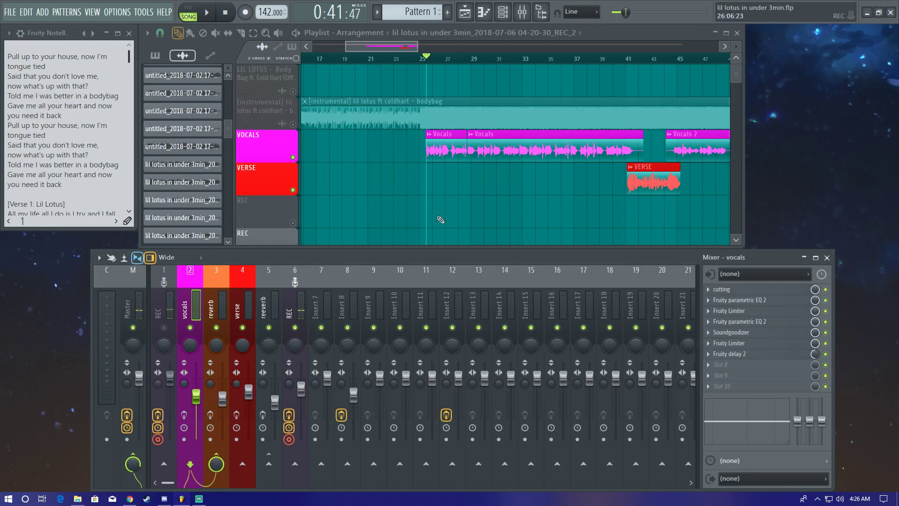
Step: Bypass the effect slots of the vocals mixer track and play the vocals from bar 25
click(185, 416)
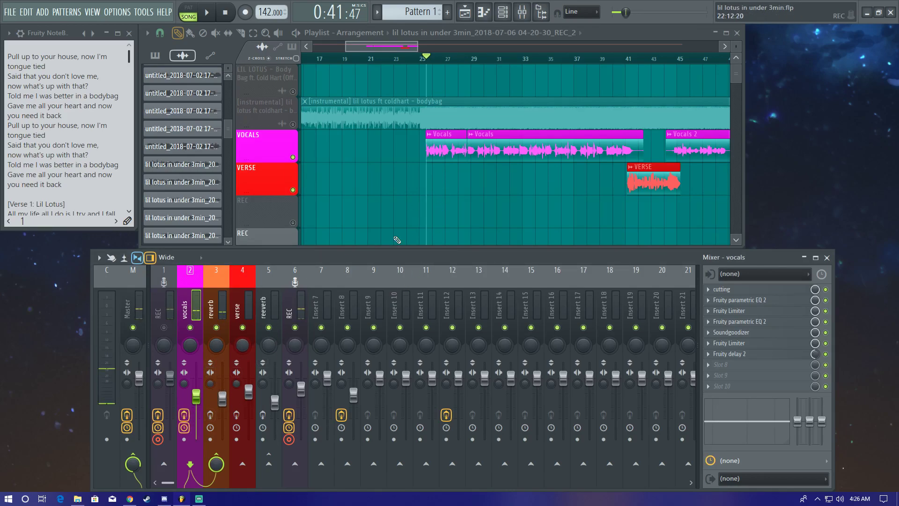
key(space)
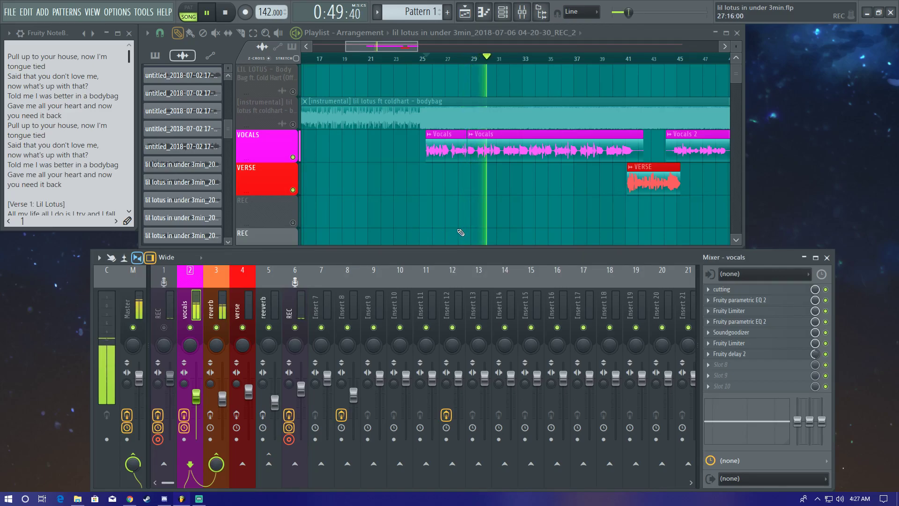
key(space)
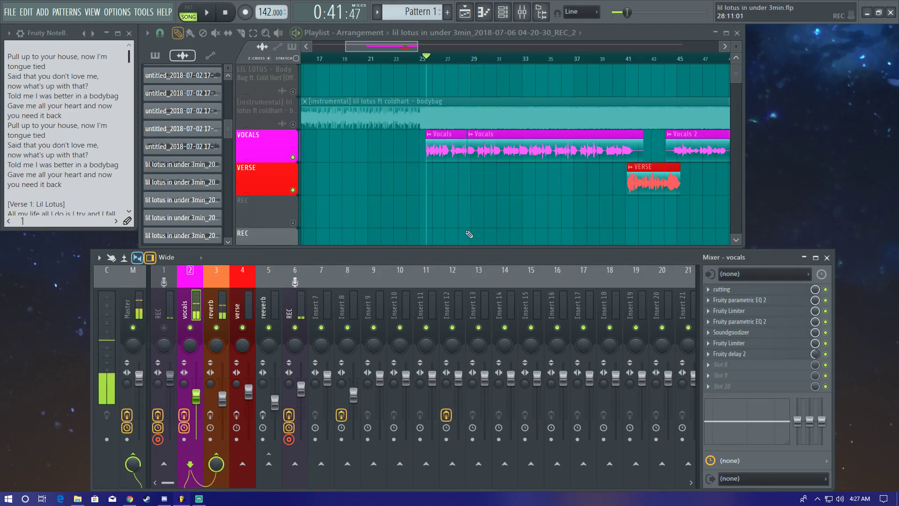
Step: Examine the Fruity Reeverb 2 settings on the reverb mixer track
click(215, 314)
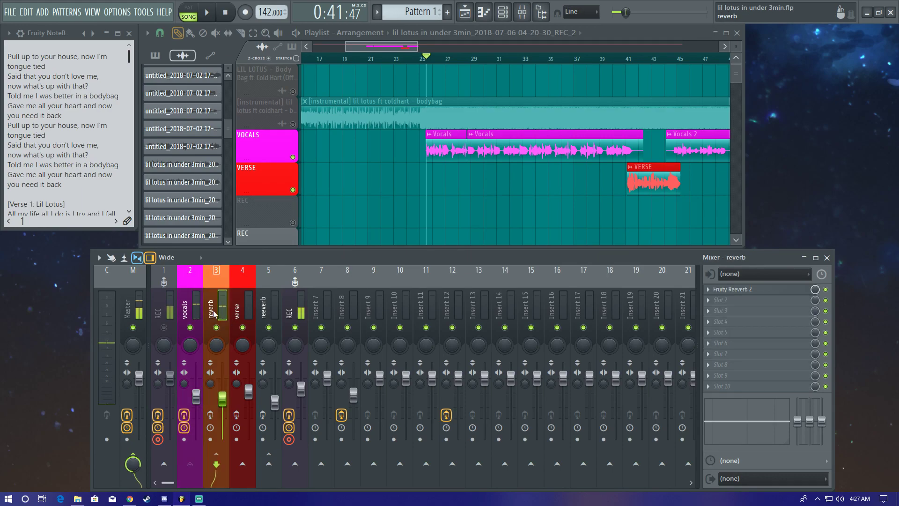
click(770, 290)
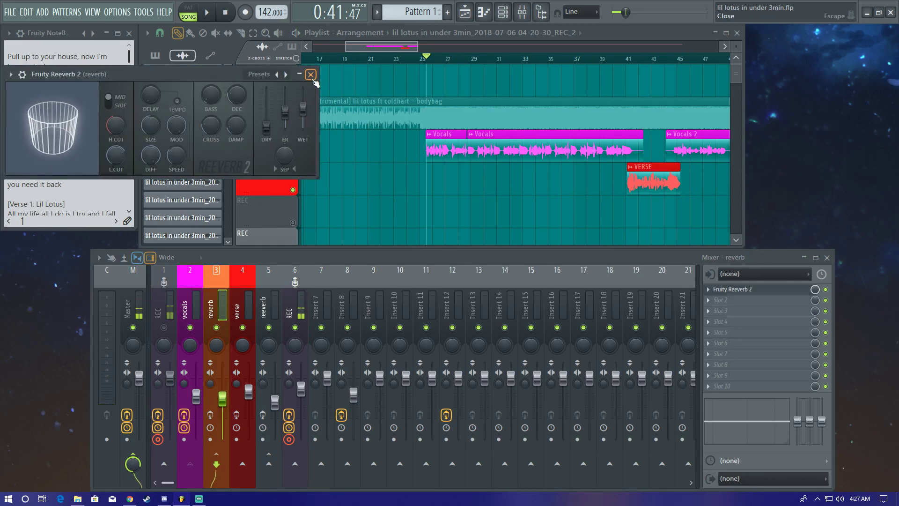
click(312, 77)
Step: Bypass the effect slots of the reverb mixer track and play the vocals again from bar 25
click(187, 322)
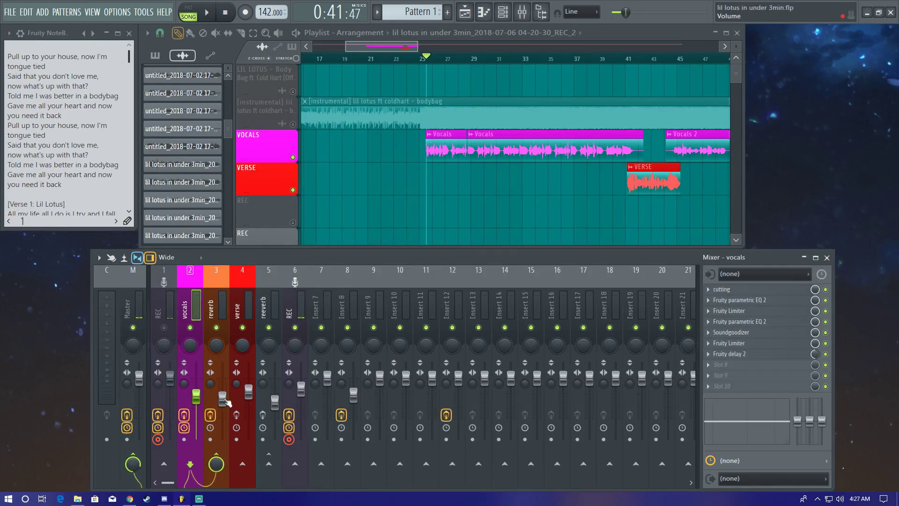
key(space)
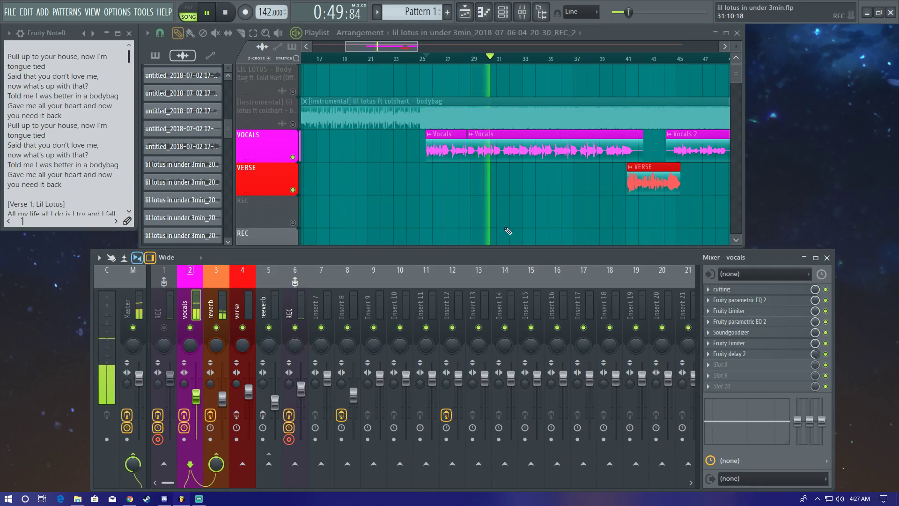
key(space)
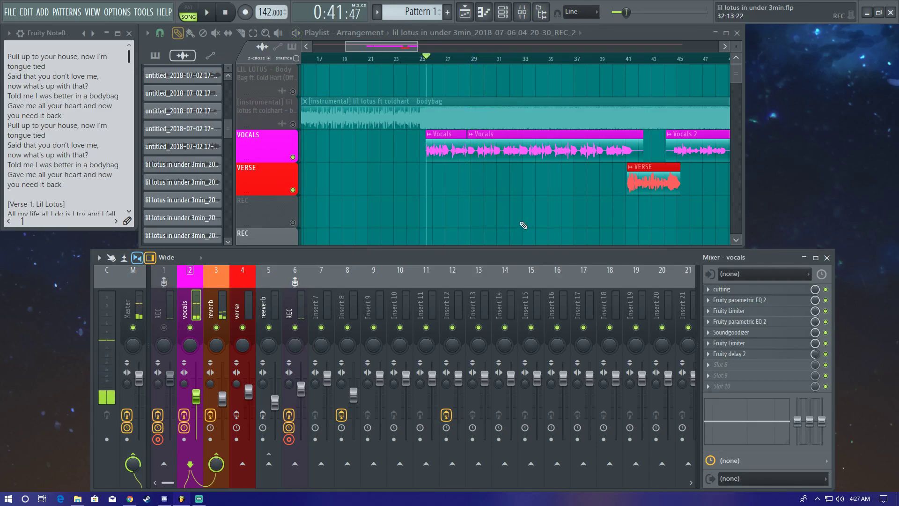
Step: Bring up the verse mixer track's effect chain and place the playhead just before the VERSE clip at bar 41
scroll(602, 203, right, 5)
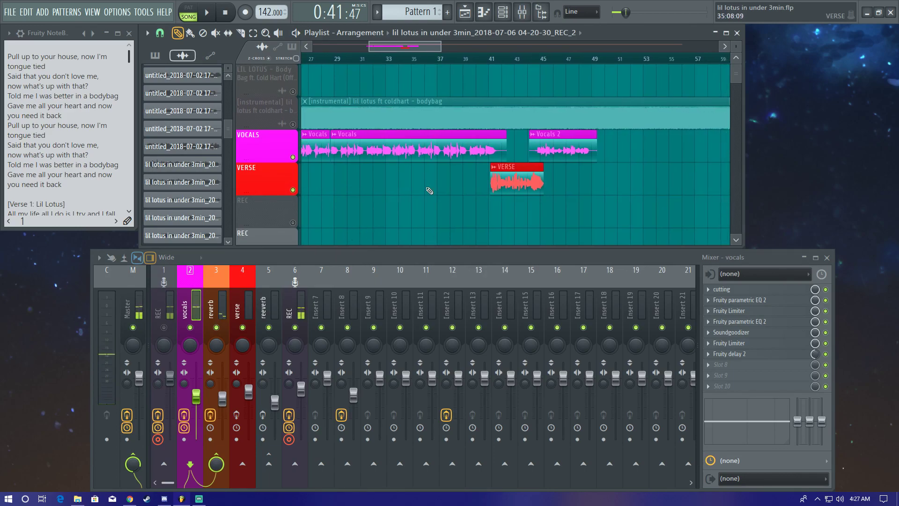
click(490, 60)
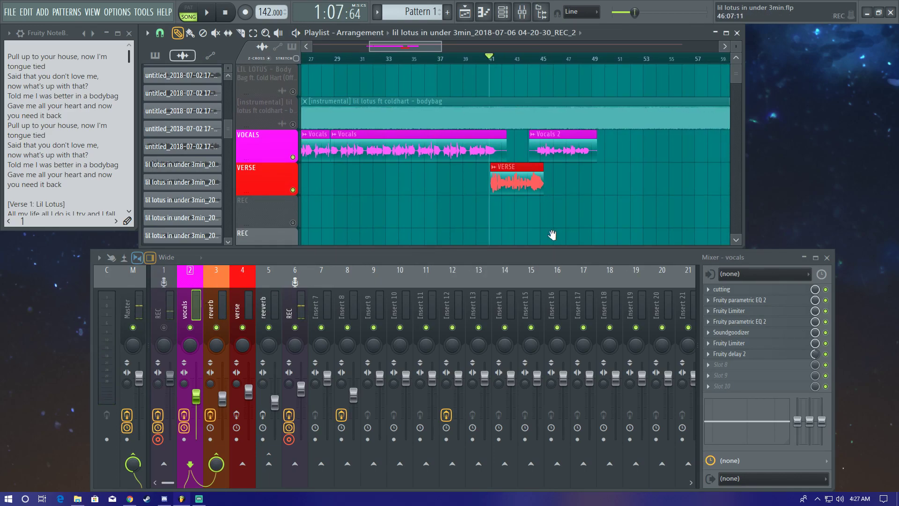
scroll(556, 234, right, 2)
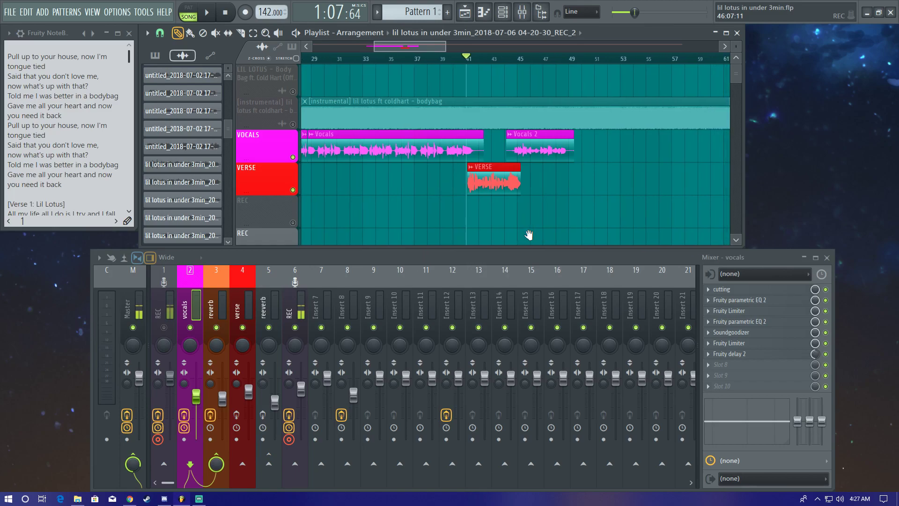
click(238, 310)
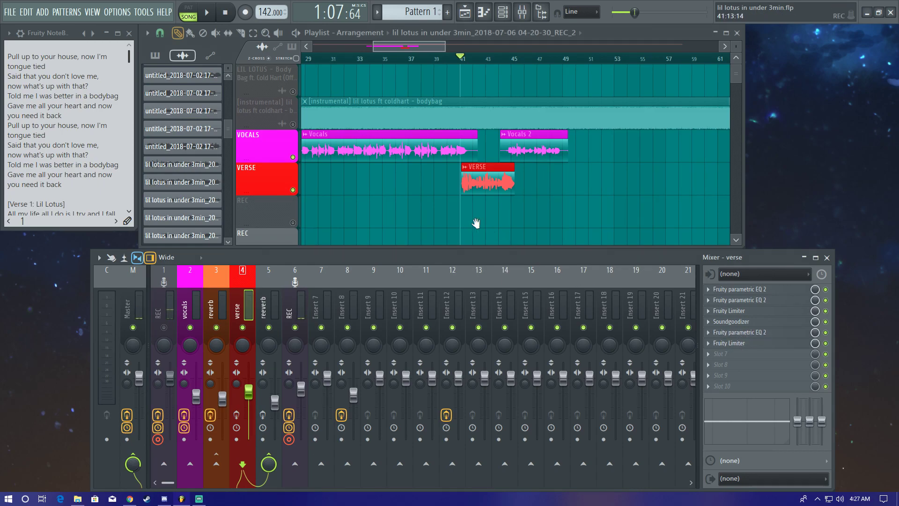
scroll(472, 225, left, 10)
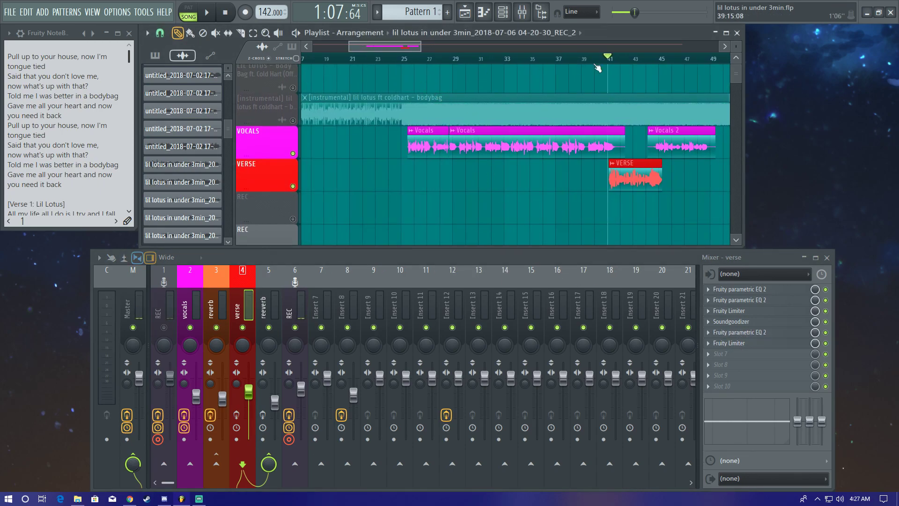
click(417, 60)
click(602, 58)
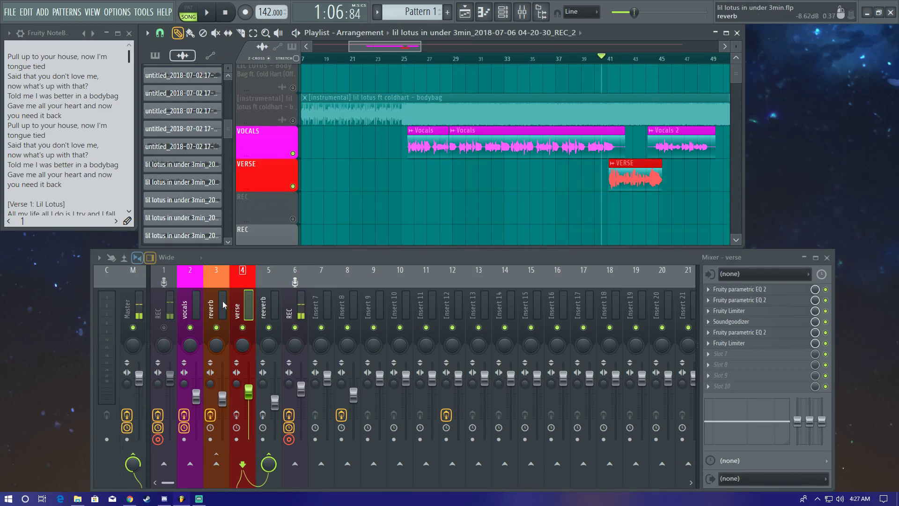
Step: Examine the Fruity parametric EQ 2 and Fruity Limiter settings in the verse mixer track's effect chain
scroll(404, 228, right, 7)
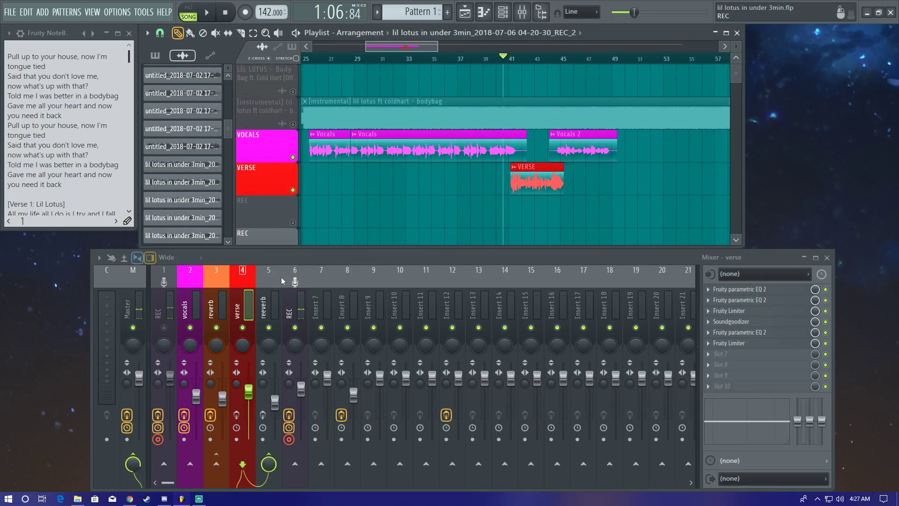
click(733, 332)
click(371, 74)
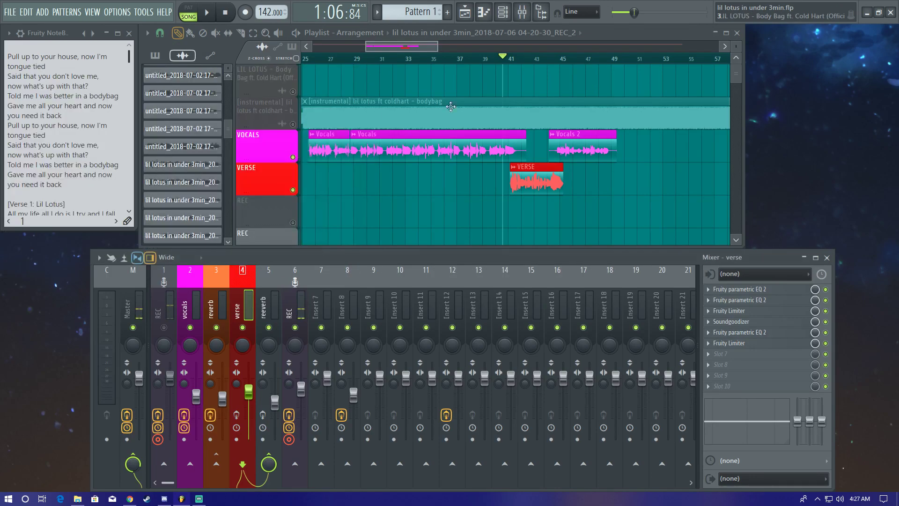
click(737, 311)
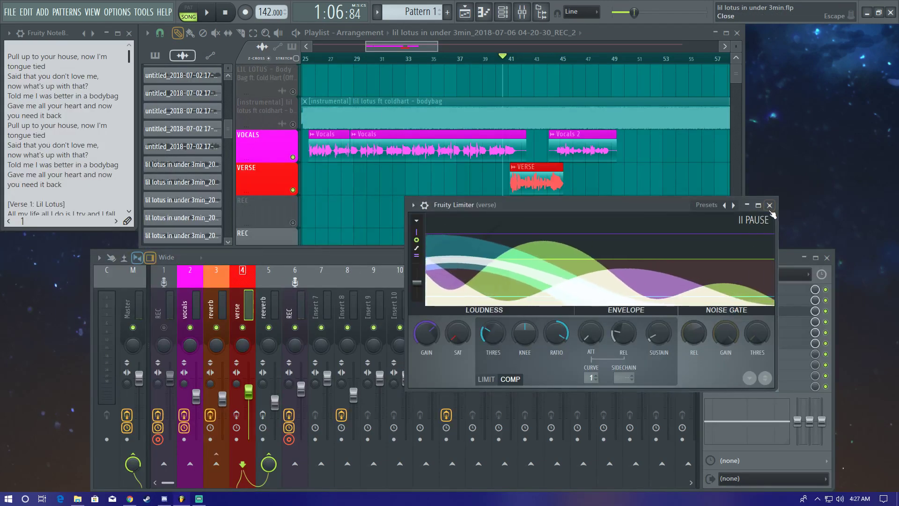
click(804, 202)
click(771, 301)
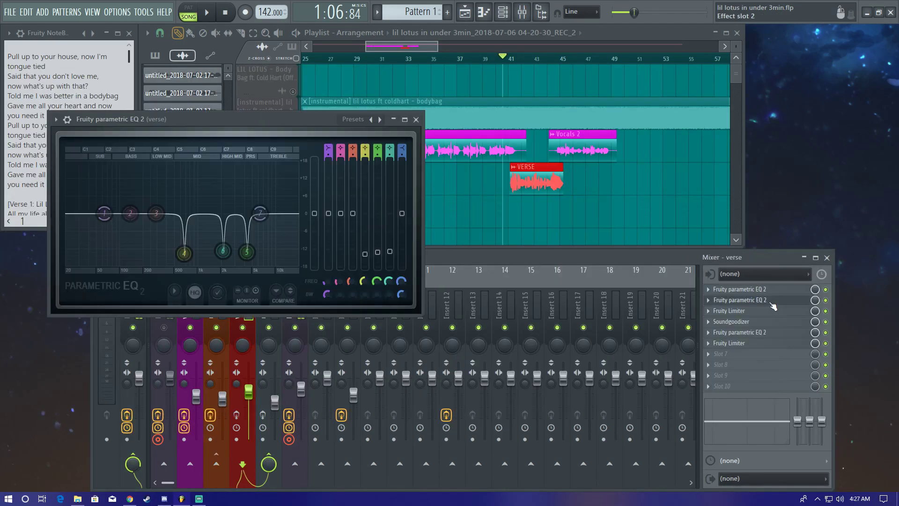
click(416, 119)
Step: Play the VERSE clip without its effects, stop, and return the playhead to just before bar 41
click(516, 58)
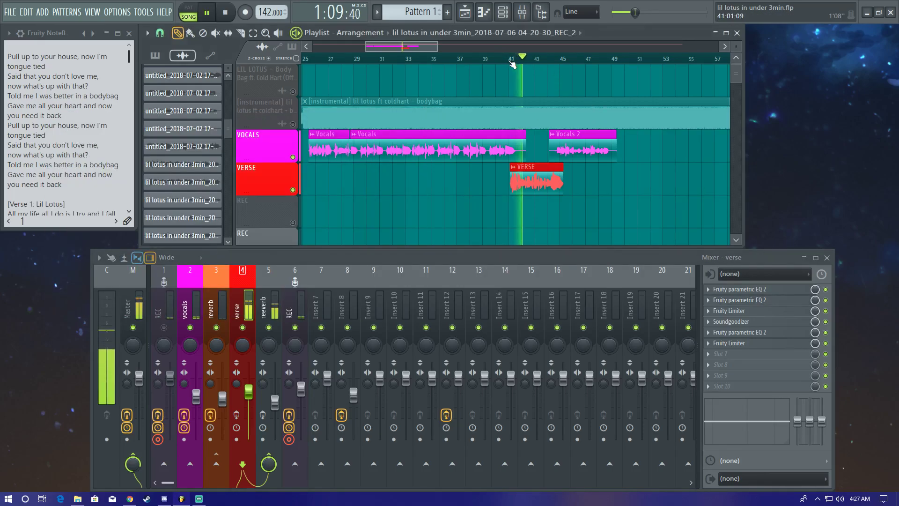
click(503, 59)
key(space)
drag(503, 63, 474, 63)
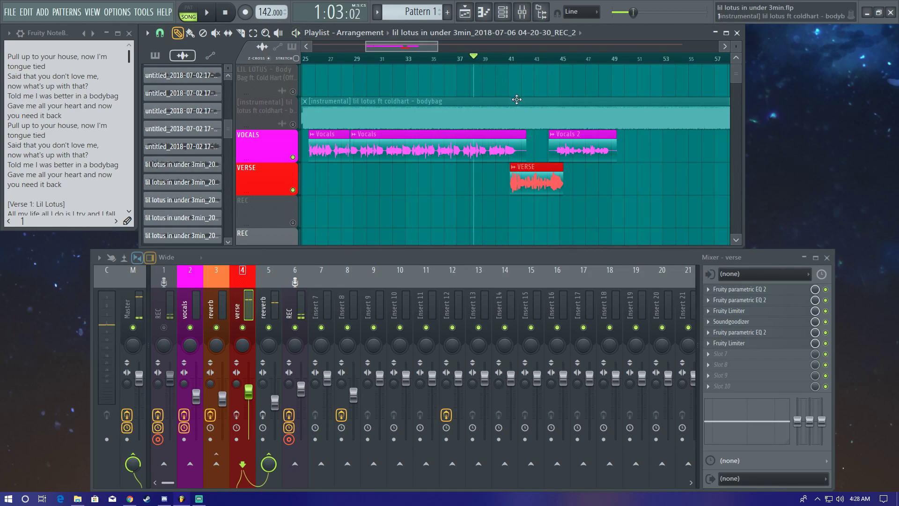
click(502, 61)
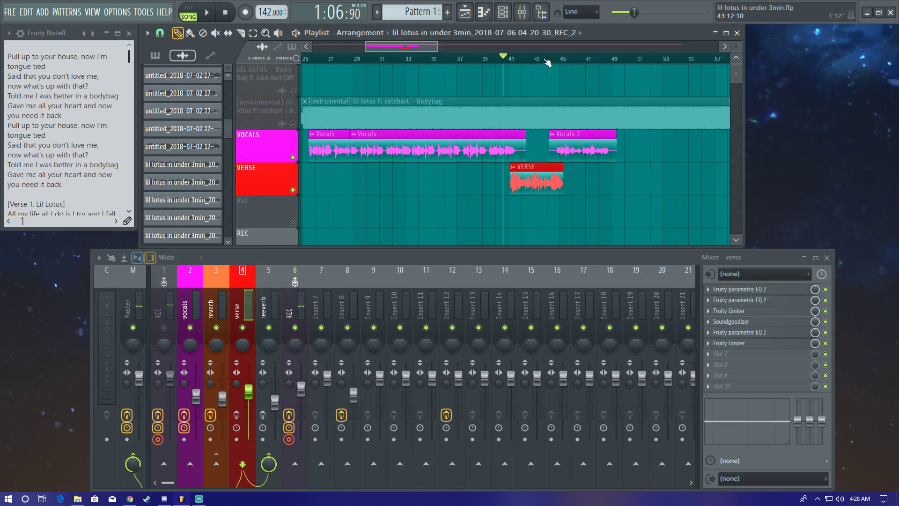
Step: Enable the effect slots of the verse and reeverb mixer tracks and play the VERSE clip from just before bar 41
scroll(401, 234, left, 1)
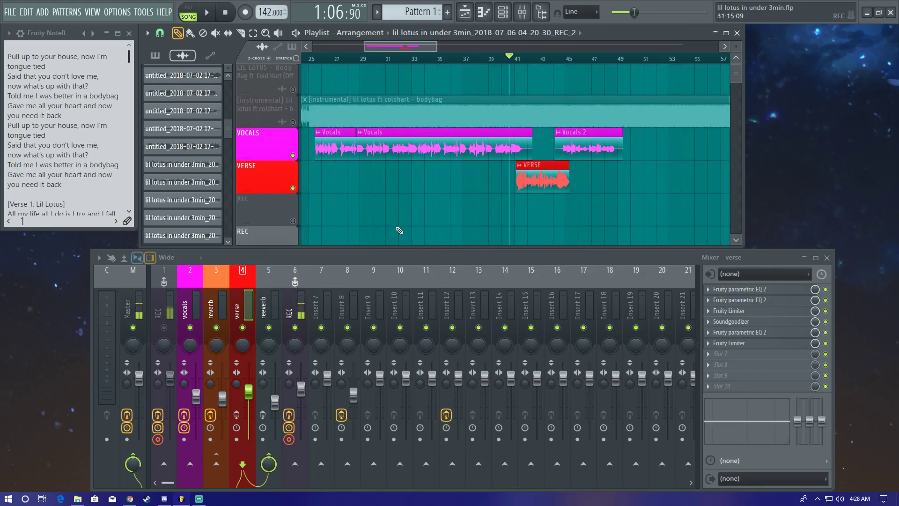
scroll(427, 205, left, 3)
scroll(506, 219, right, 2)
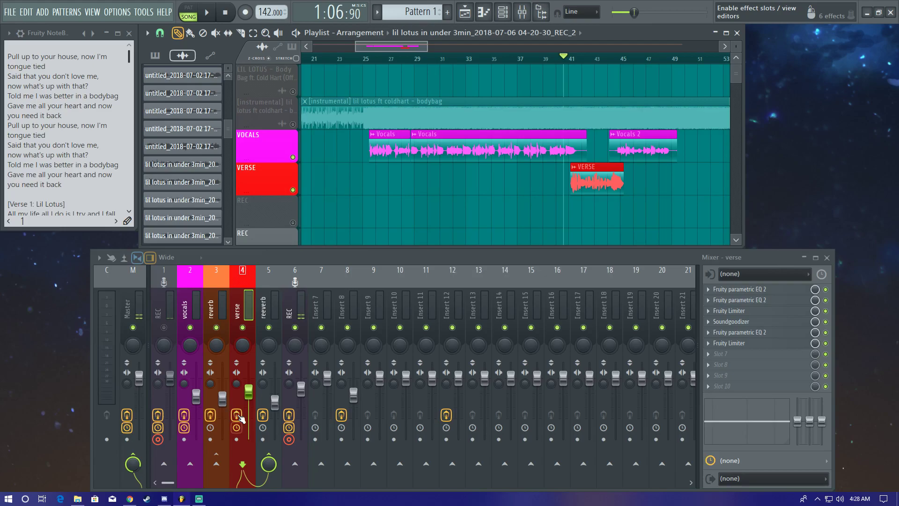
key(space)
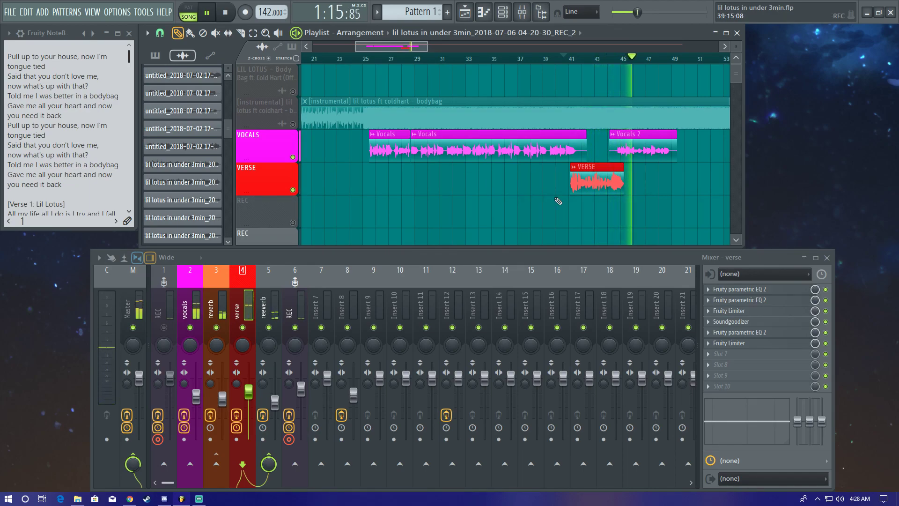
key(space)
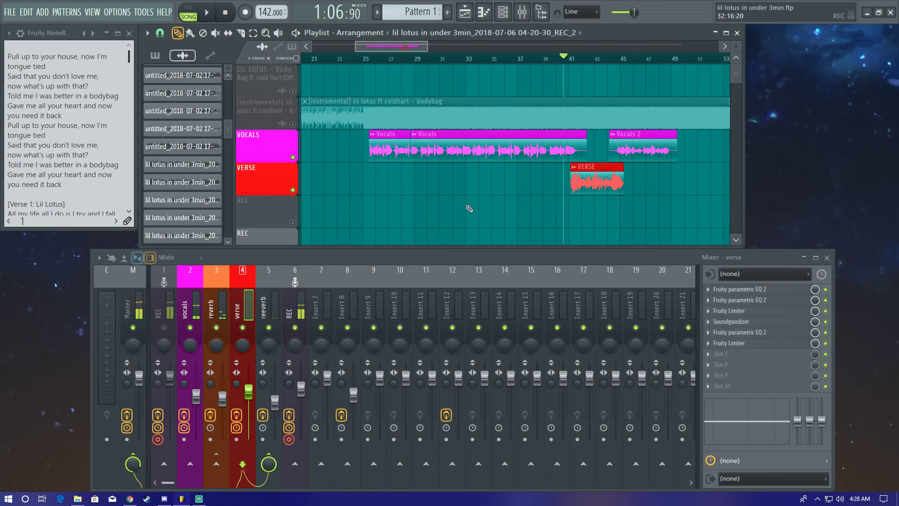
Step: Unmute the instrumental playlist track and play the full mix from just before bar 25 through the VERSE and Vocals 2 clips
click(293, 125)
click(356, 58)
key(space)
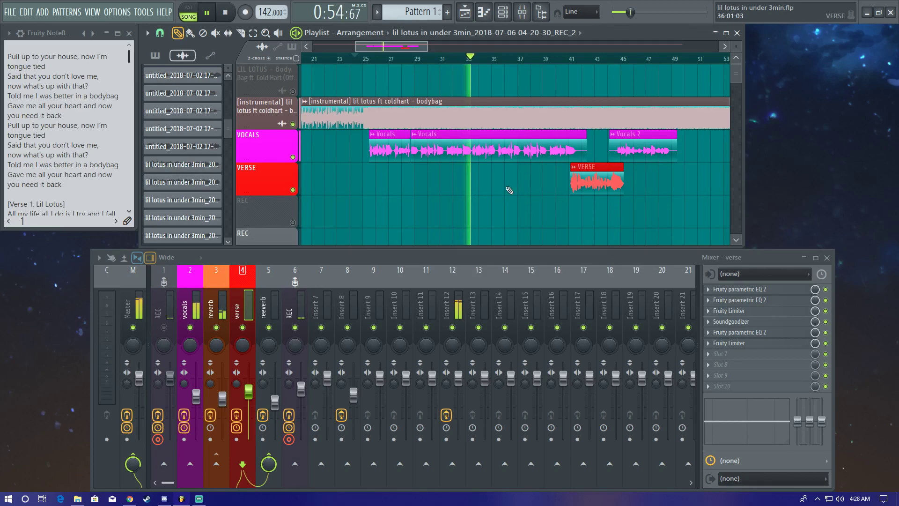
drag(506, 191, 383, 188)
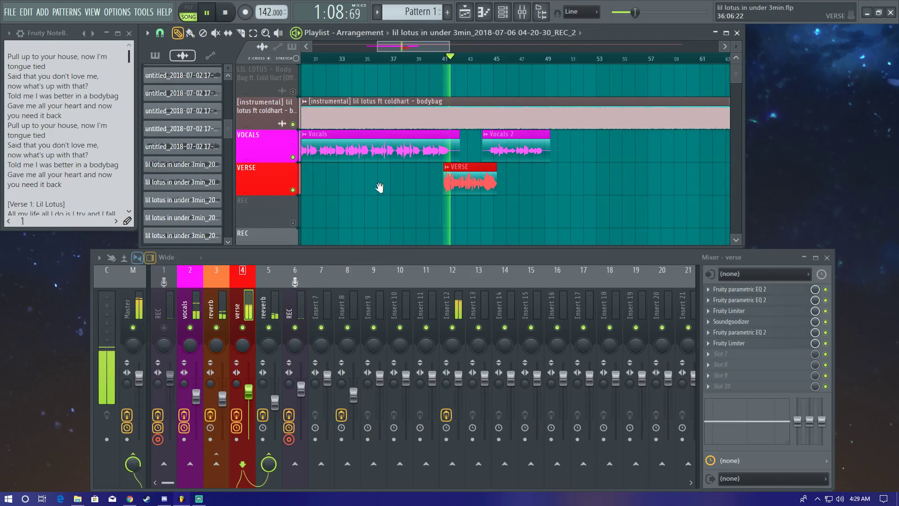
drag(354, 186, 329, 183)
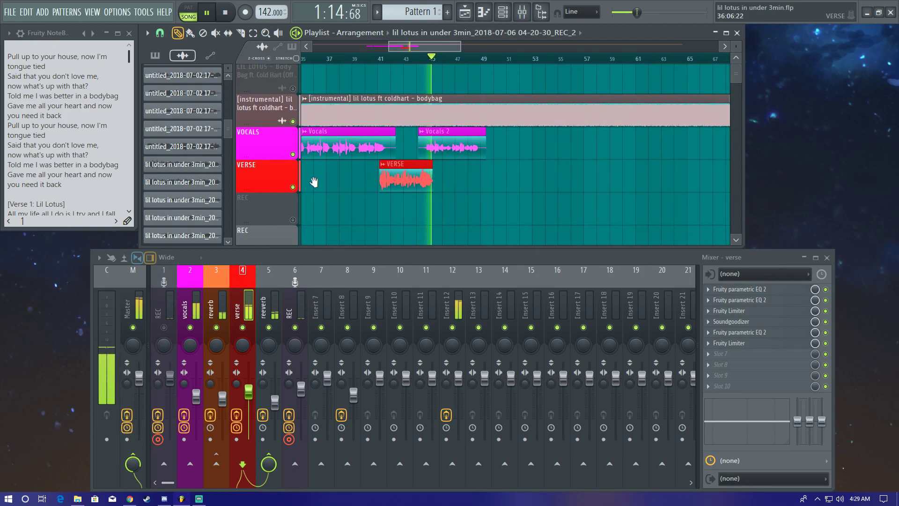
mouse_move(435, 206)
mouse_down()
mouse_move(411, 206)
mouse_move(519, 204)
mouse_up()
key(space)
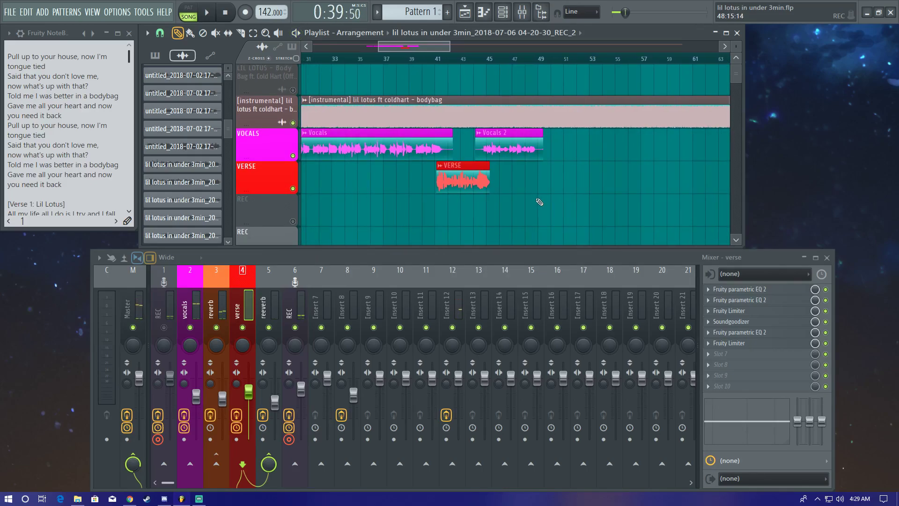
Step: Examine the Auto-Tune 8 settings on the first REC mixer track, then close the plugin
click(164, 323)
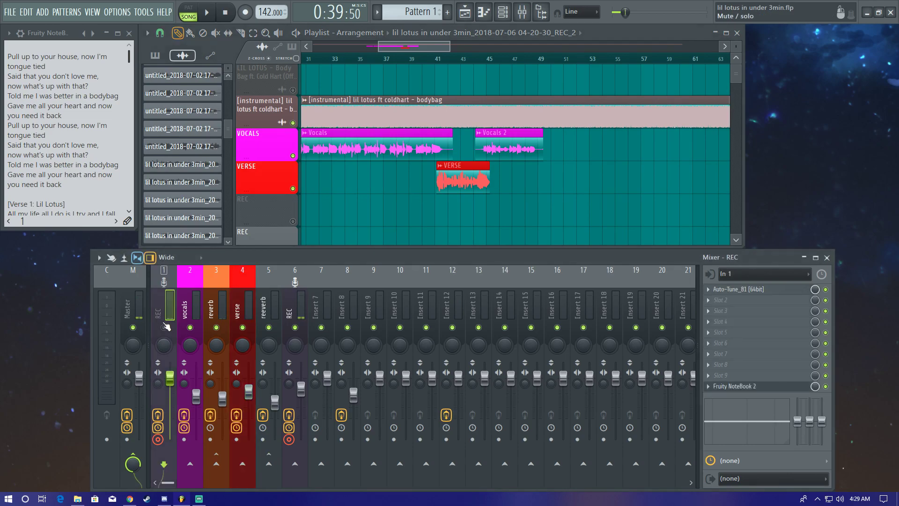
click(736, 290)
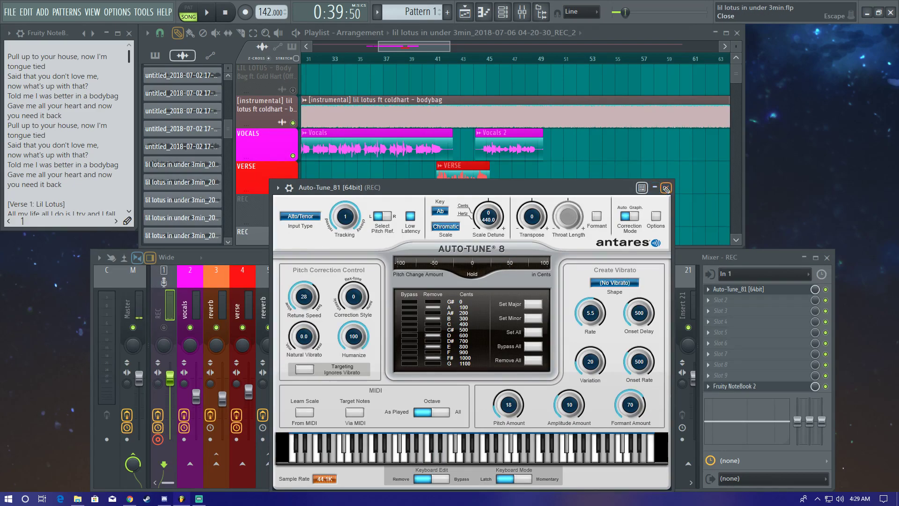
click(665, 187)
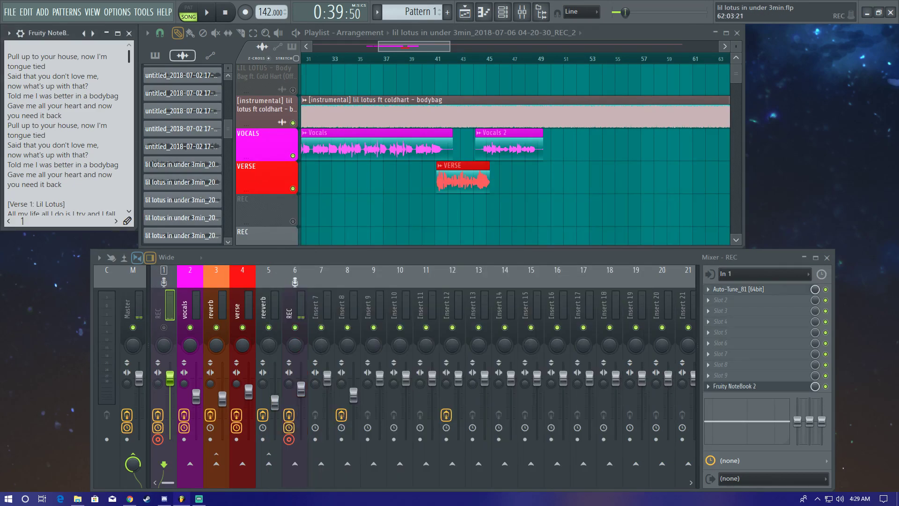